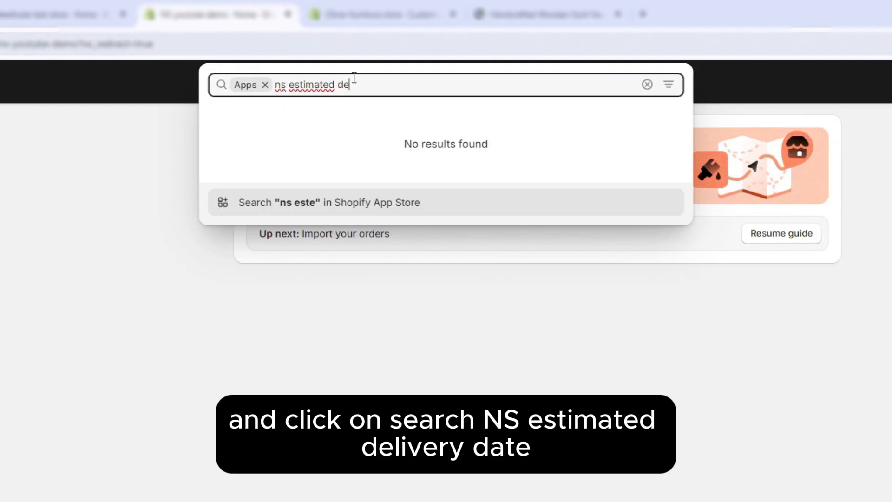
Step: Search the Shopify App Store for "ns estimated delivery date" and install the NS Estimated Delivery Date app
type("date")
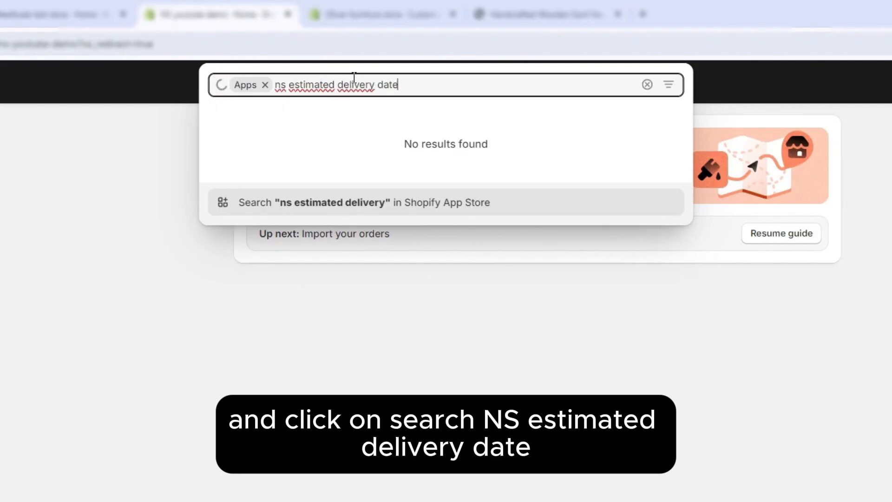
left_click(464, 215)
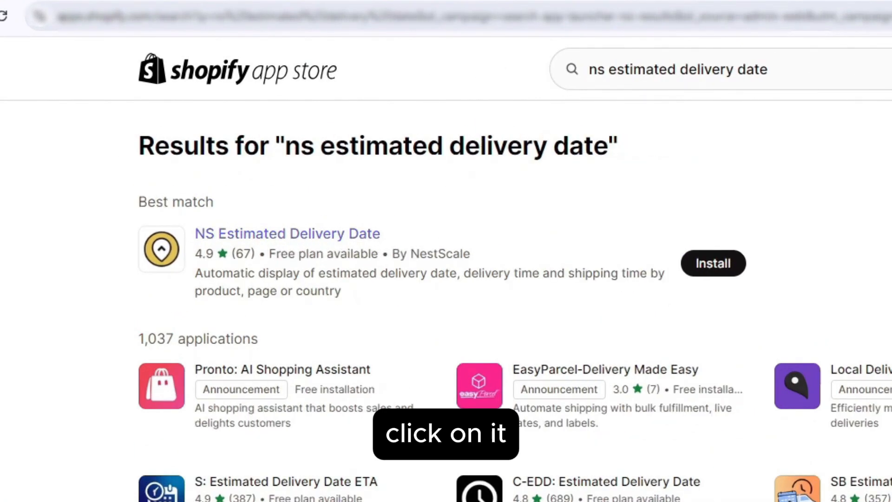
left_click(260, 236)
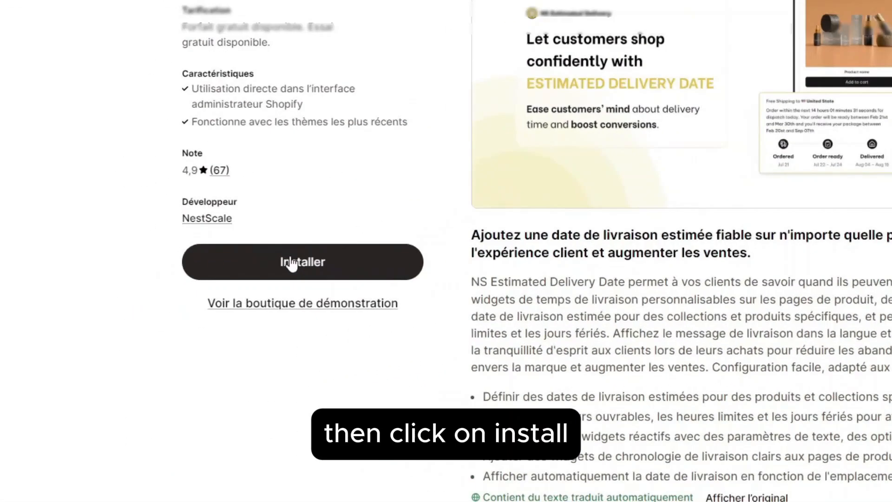
left_click(195, 307)
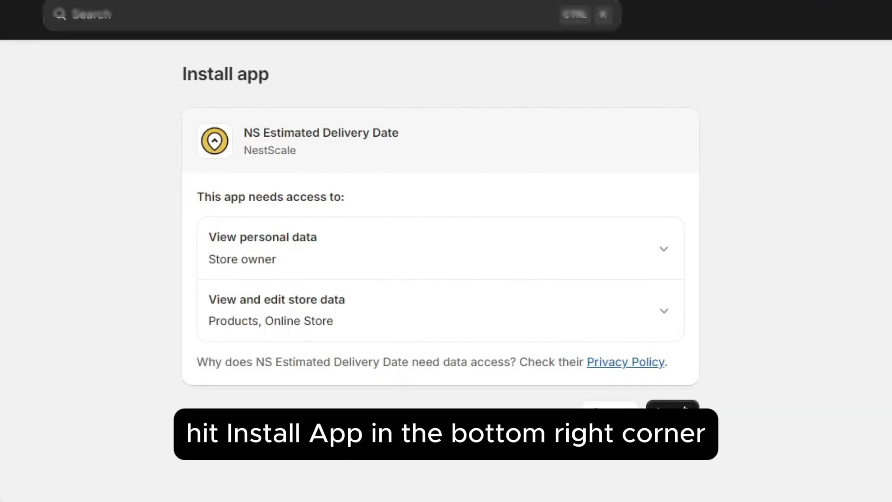
left_click(672, 412)
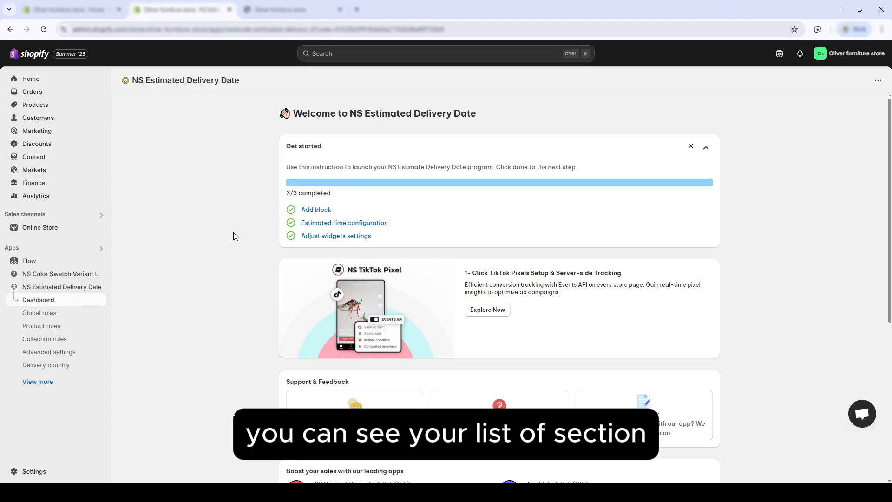
Step: In the app's advanced settings, enable the widget on cart & checkout and set the message title to "Estimated Delivery Date between:"
left_click(69, 352)
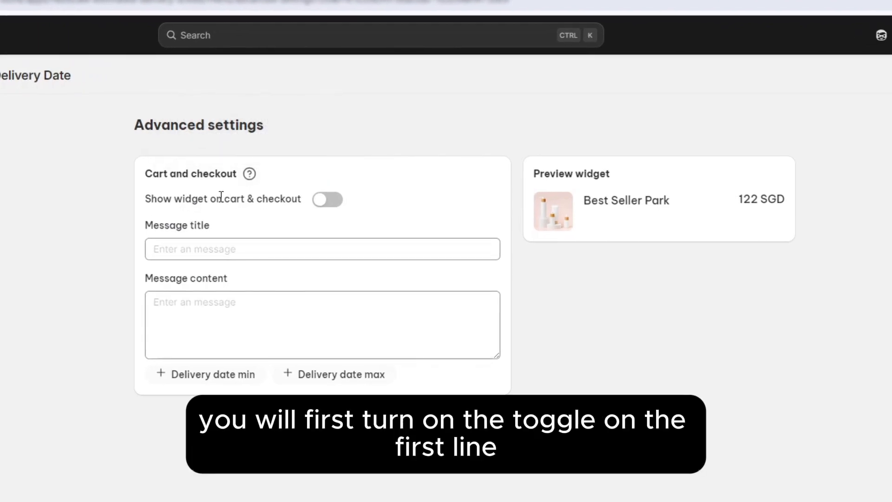
left_click(330, 205)
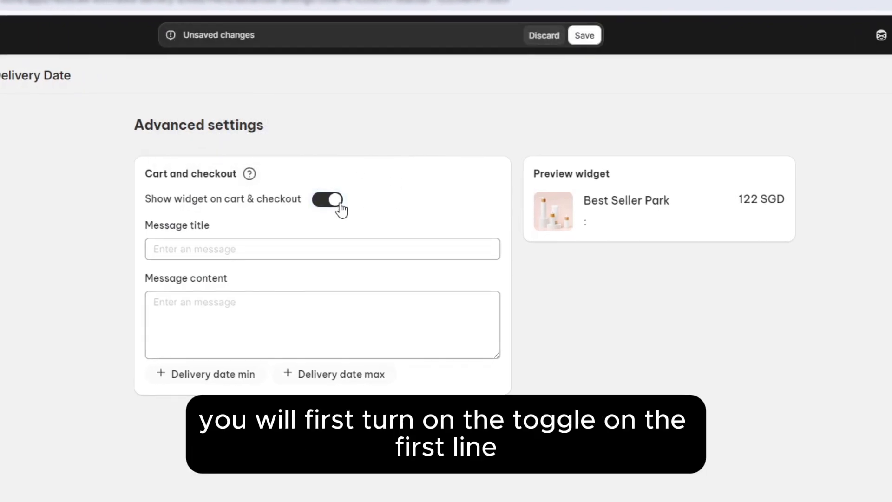
left_click(297, 255)
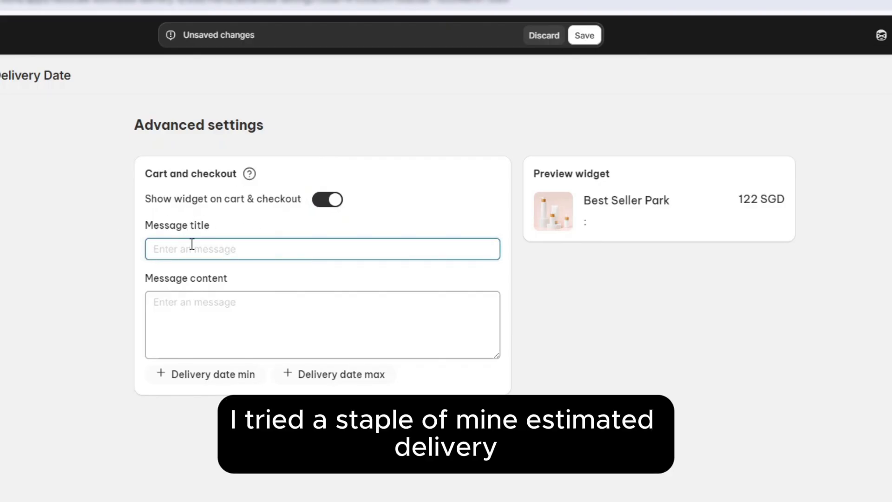
type("Estimated Deli")
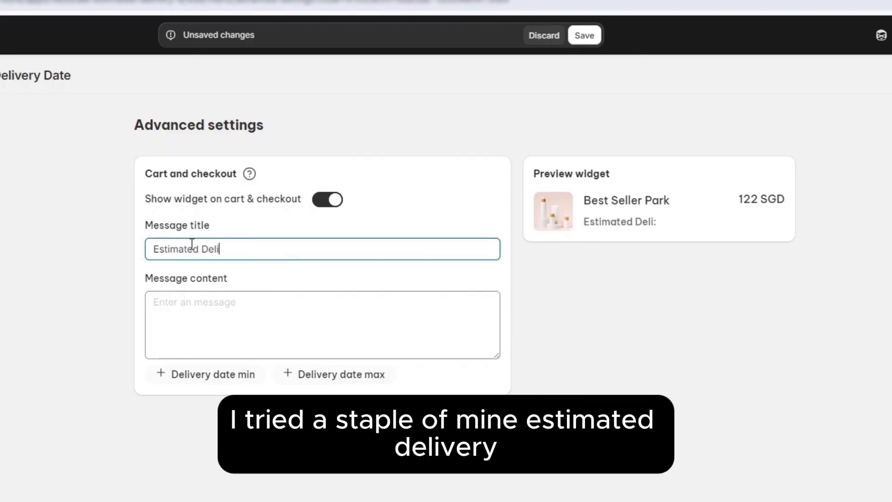
type("very Date between")
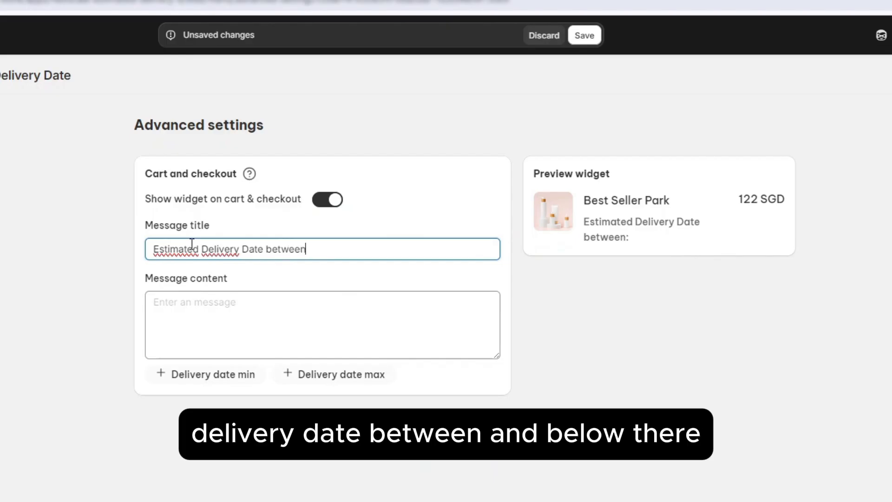
type(":")
Step: Insert the minimum delivery date variable into the message content and remove the trailing colon from the message title
left_click(279, 307)
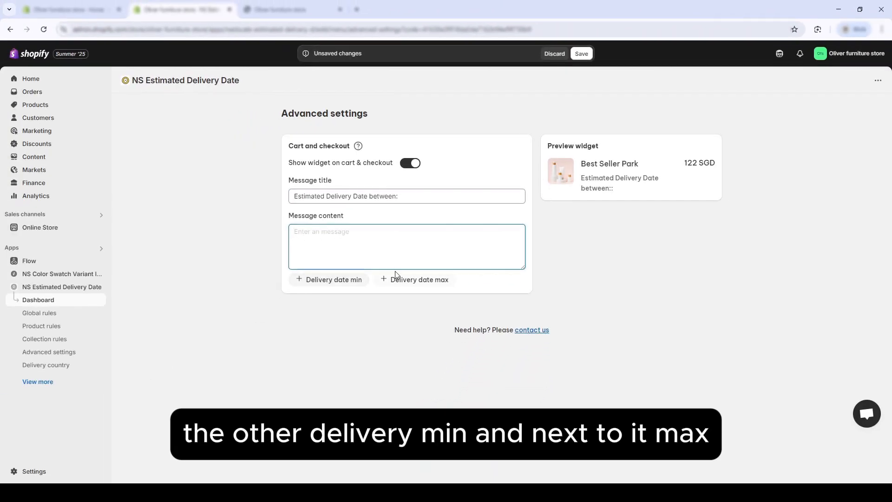
left_click(358, 281)
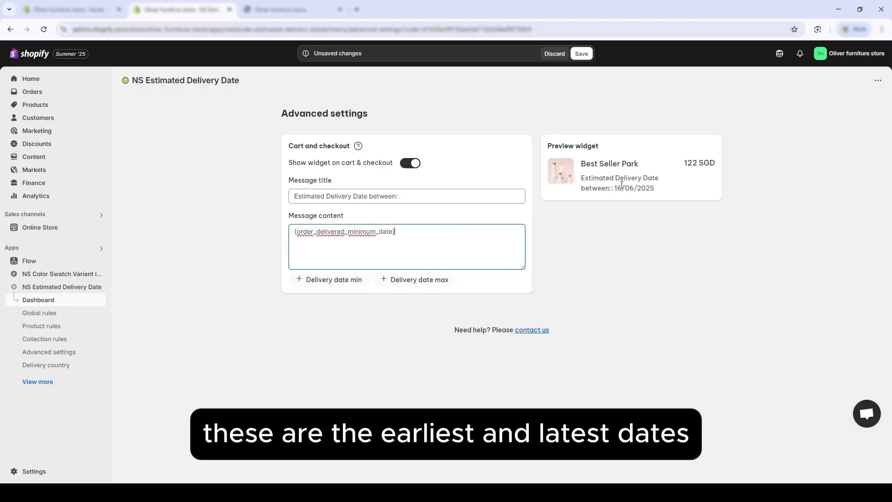
left_click_drag(615, 188, 692, 195)
left_click(405, 197)
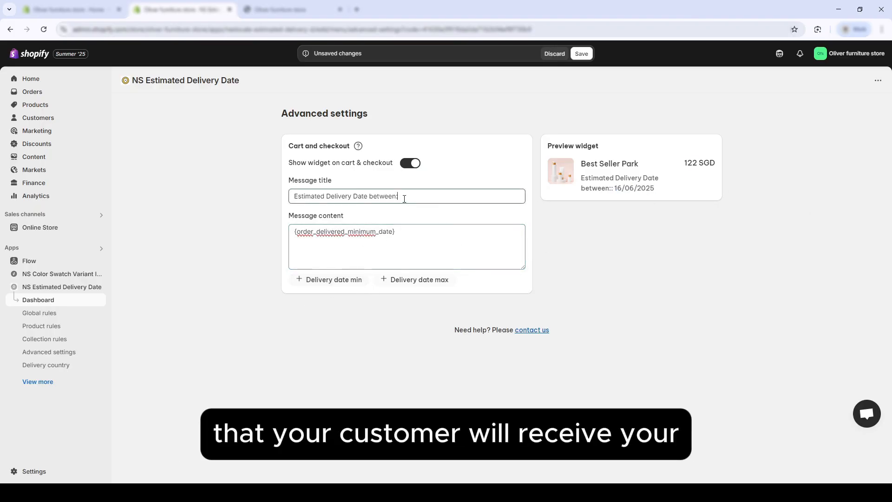
key("BackSpace")
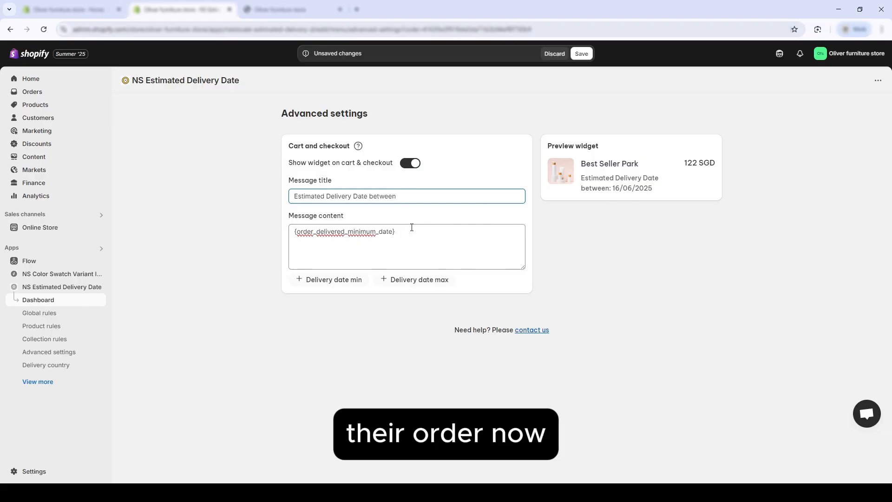
Step: Append a " - " separator and the maximum delivery date variable to the message content, and save the settings
left_click(418, 231)
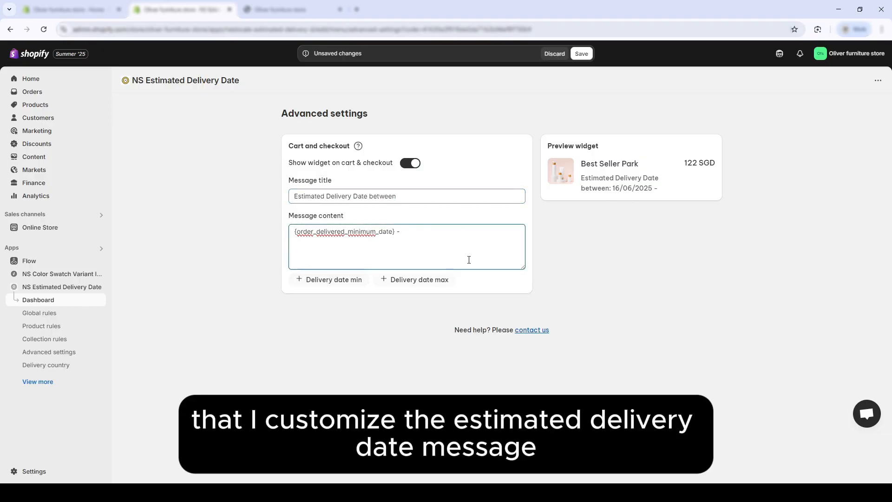
left_click(421, 280)
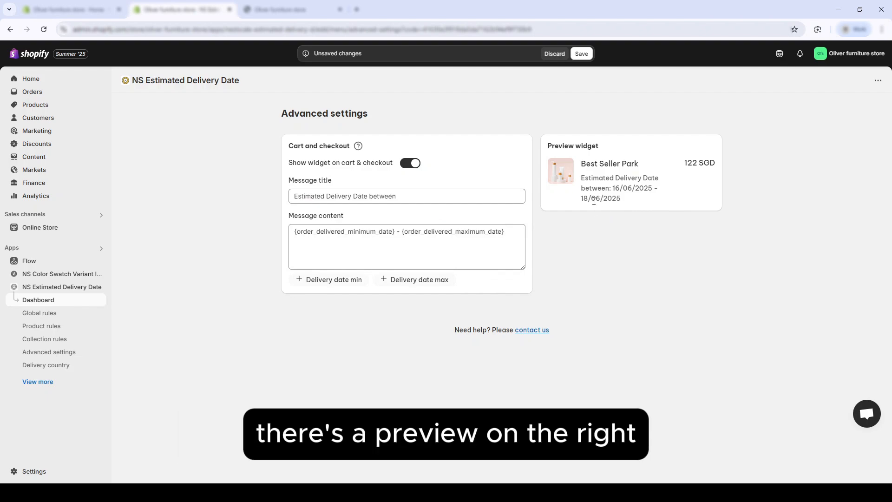
left_click(582, 54)
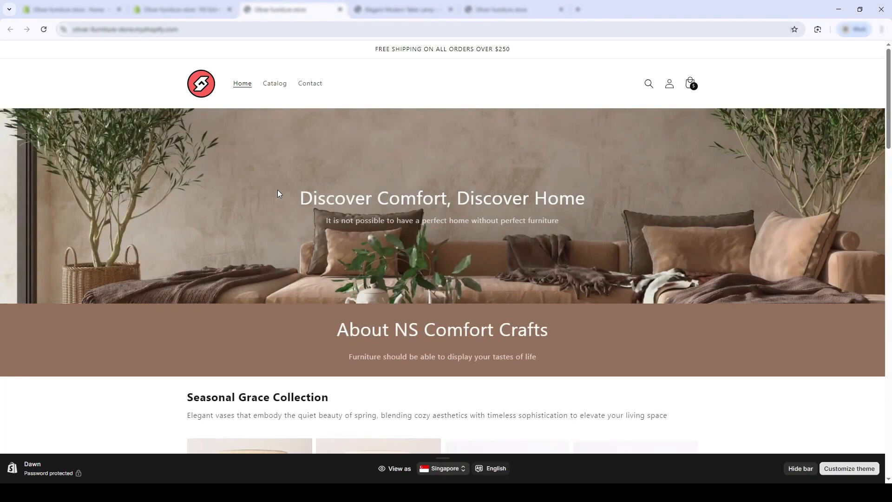
Step: On the storefront home page, hide the theme preview bar and open the Elegant Modern Table Lamp (Black) product
left_click(800, 469)
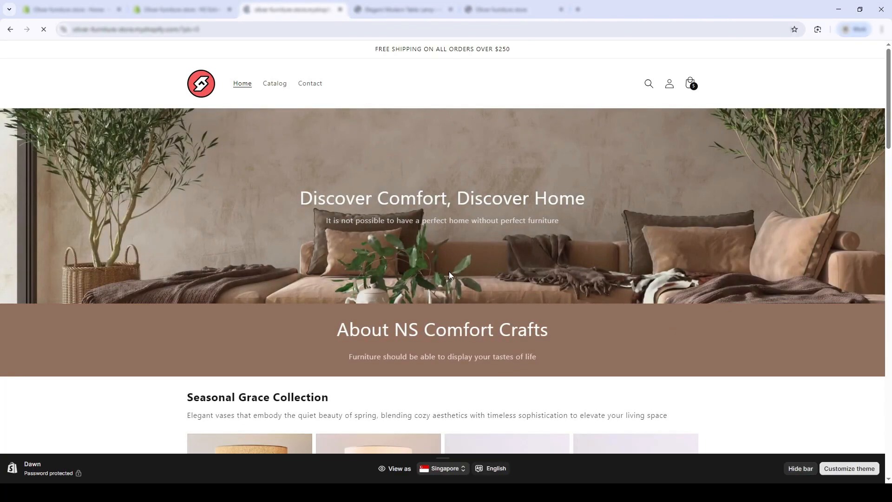
scroll(341, 214, "down", 2)
scroll(267, 201, "down", 3)
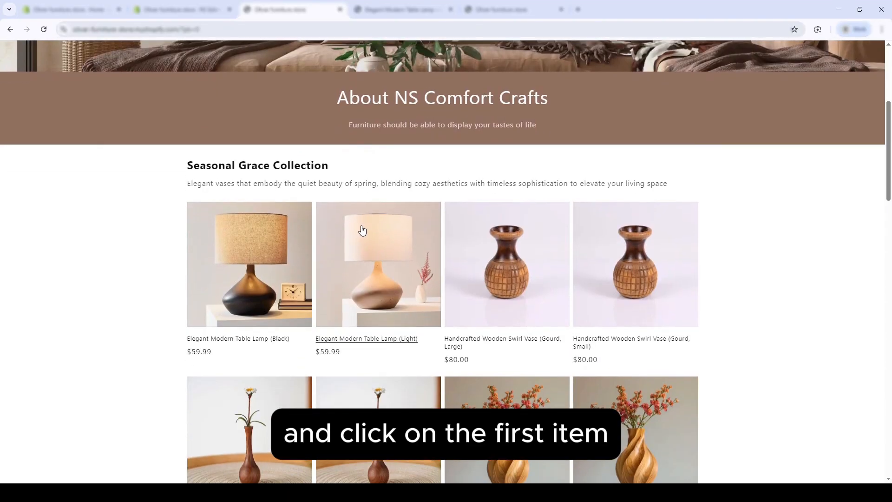
left_click(272, 261)
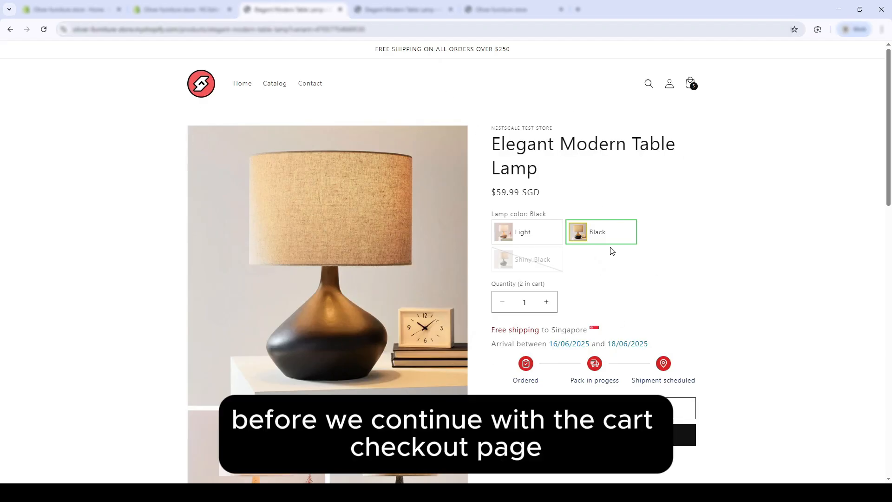
Step: View the lamp's Light and Shiny Black variants and examine the delivery date message on the product page
left_click(544, 242)
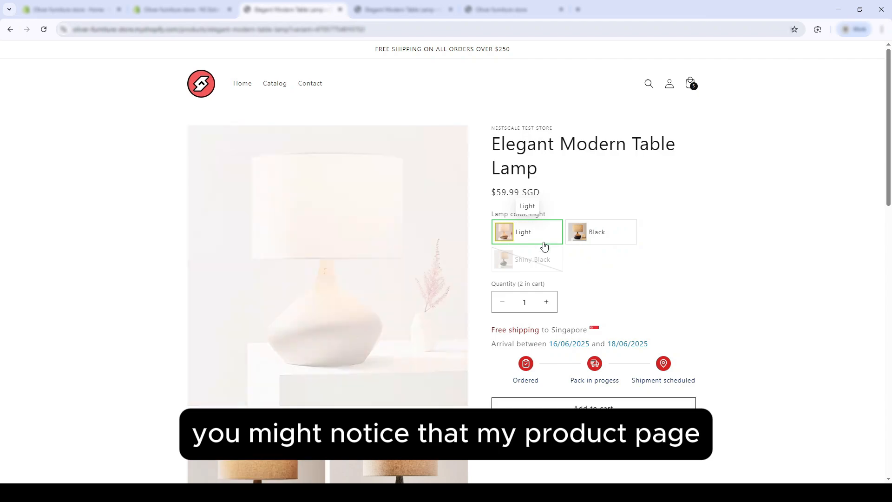
left_click(550, 263)
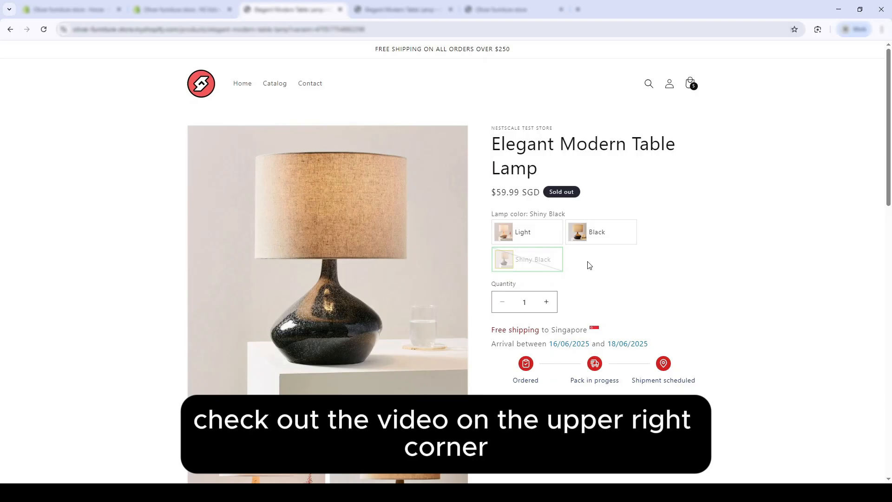
scroll(588, 265, "down", 1)
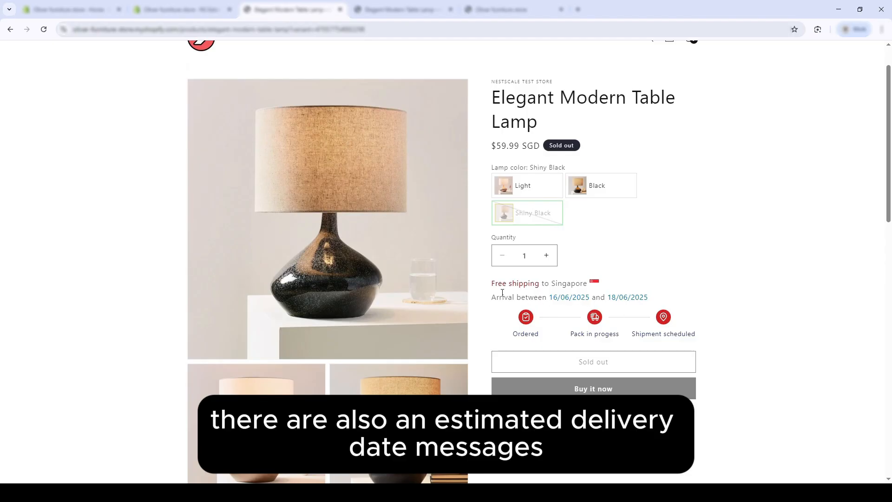
left_click_drag(490, 288, 707, 330)
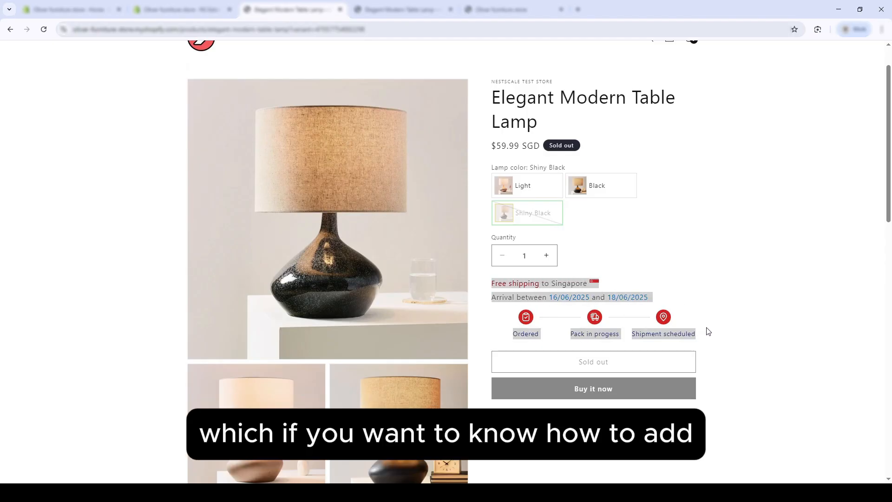
left_click(721, 337)
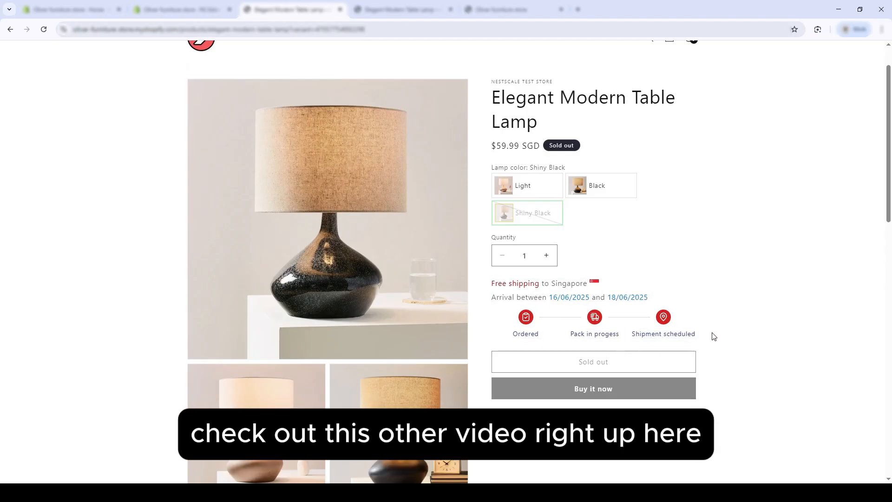
Step: Add the Light variant of the lamp to the cart and check the delivery date message in the cart notification
scroll(718, 337, "up", 1)
left_click(531, 236)
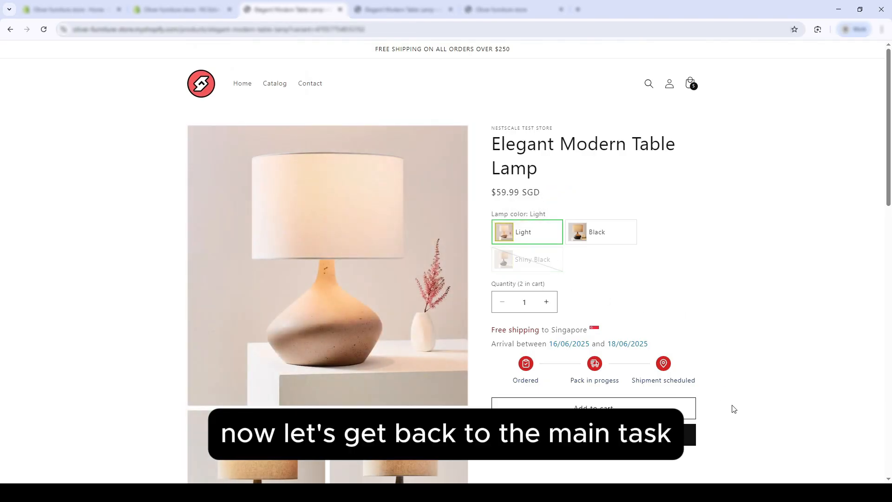
left_click(693, 411)
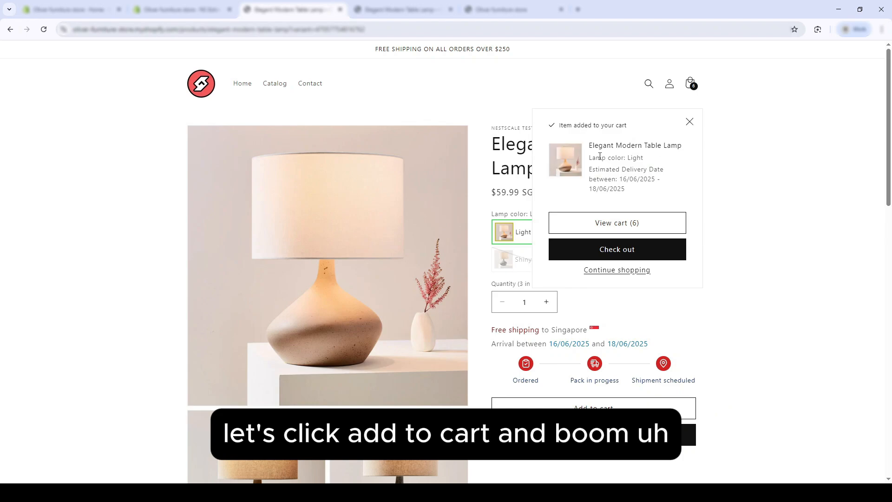
mouse_move(590, 167)
left_mouse_down()
mouse_move(621, 170)
mouse_move(628, 190)
mouse_move(593, 173)
left_mouse_up()
left_click(593, 173)
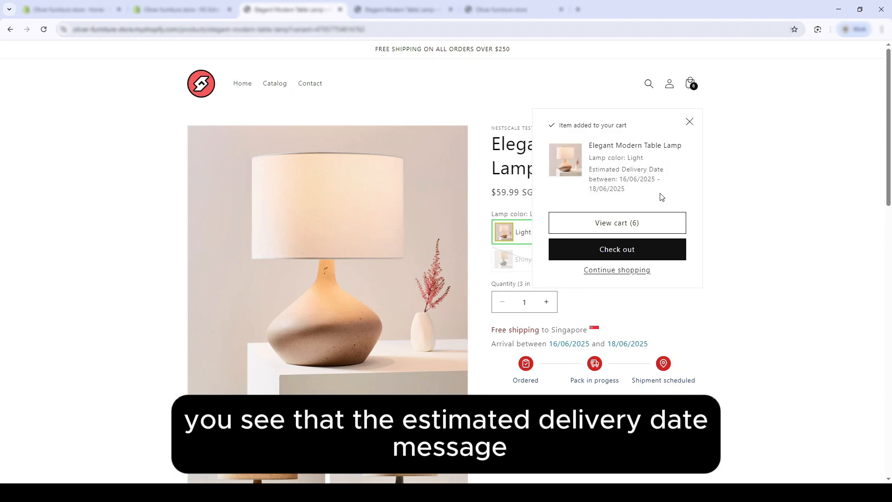
Step: Proceed to checkout and examine the estimated delivery date messages under the items in the order summary
left_click(623, 249)
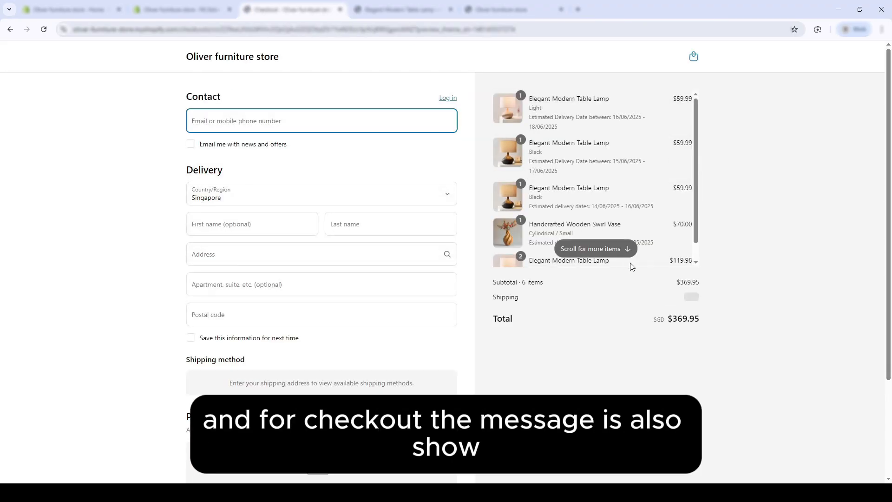
scroll(552, 179, "down", 1)
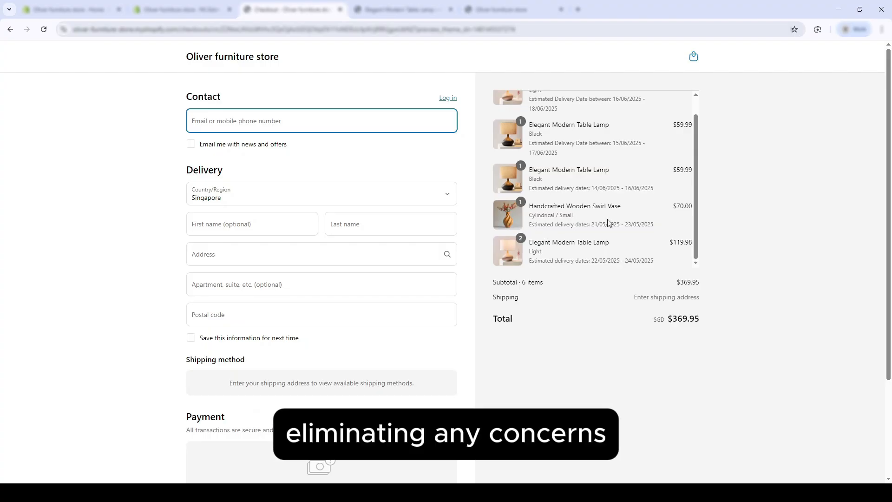
scroll(579, 147, "up", 1)
left_click_drag(528, 116, 595, 154)
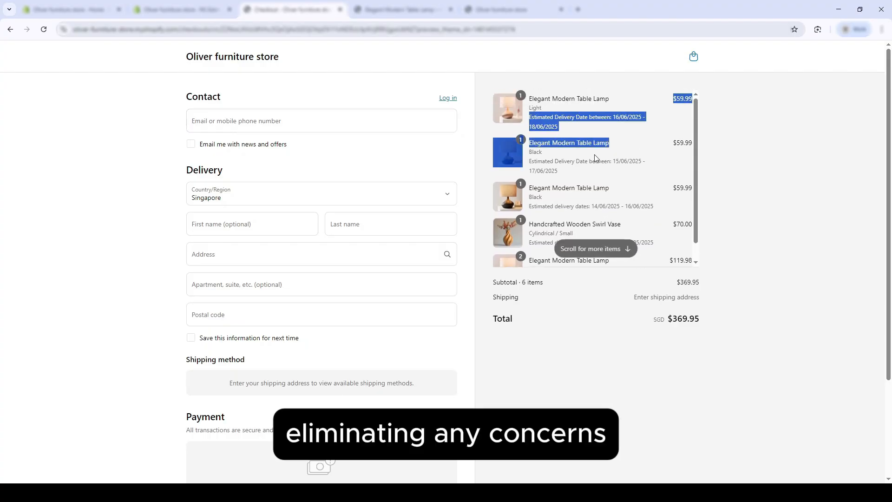
left_click(589, 157)
scroll(550, 294, "down", 3)
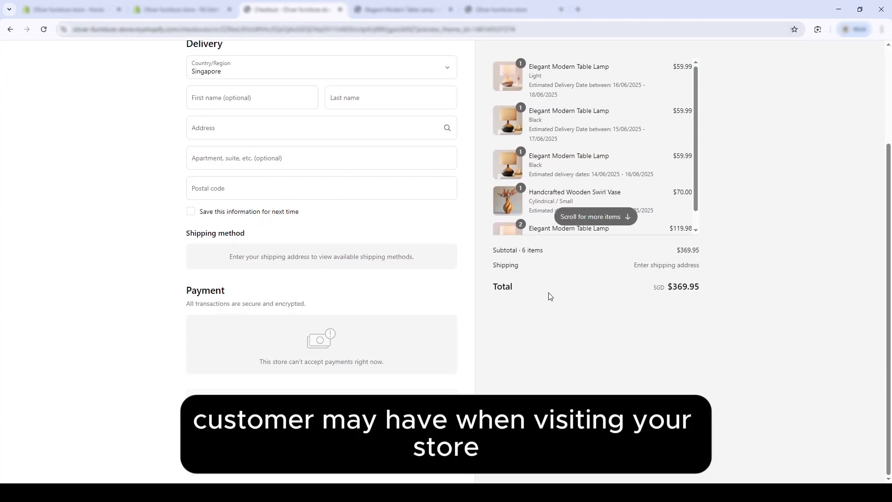
scroll(553, 274, "up", 3)
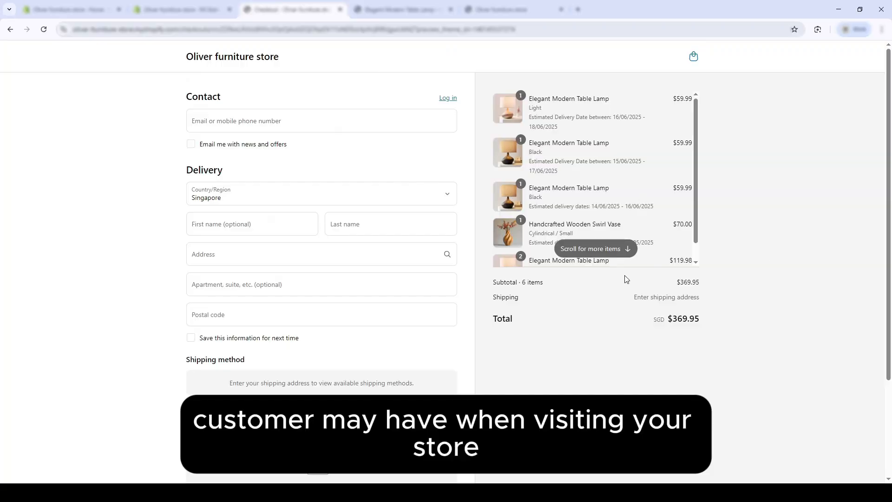